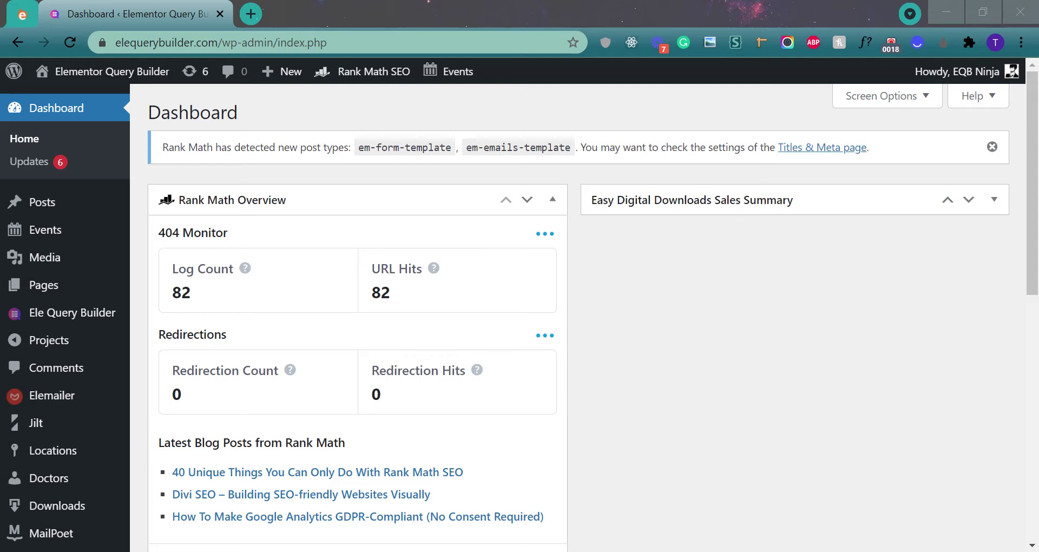
Open the Relationship field group from the ACF Field Groups list.
{"action": "scroll", "coordinate": [603, 333], "scroll_direction": "down", "scroll_amount": 2}
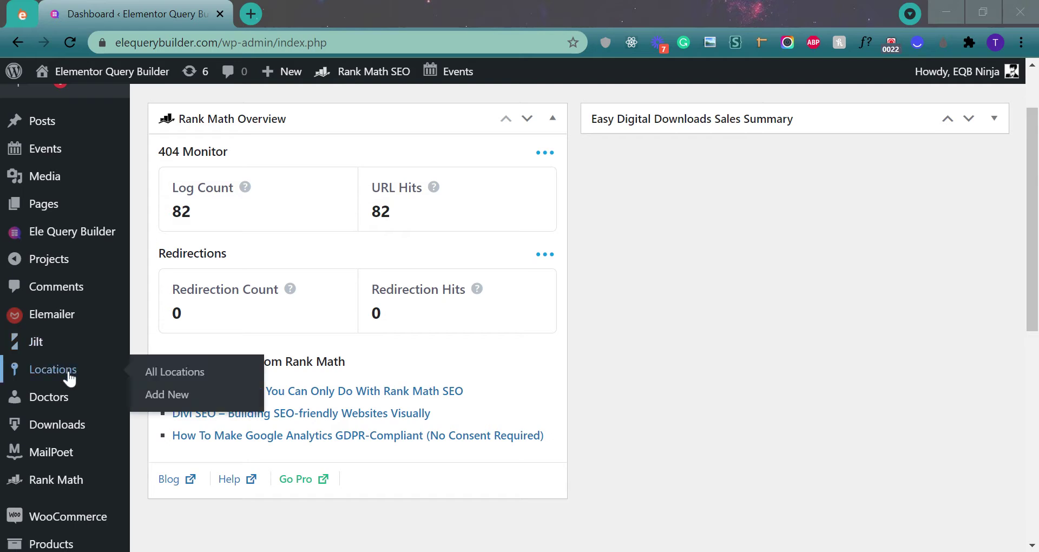
{"action": "mouse_move", "coordinate": [53, 450]}
{"action": "scroll", "coordinate": [822, 272], "scroll_direction": "down", "scroll_amount": 5}
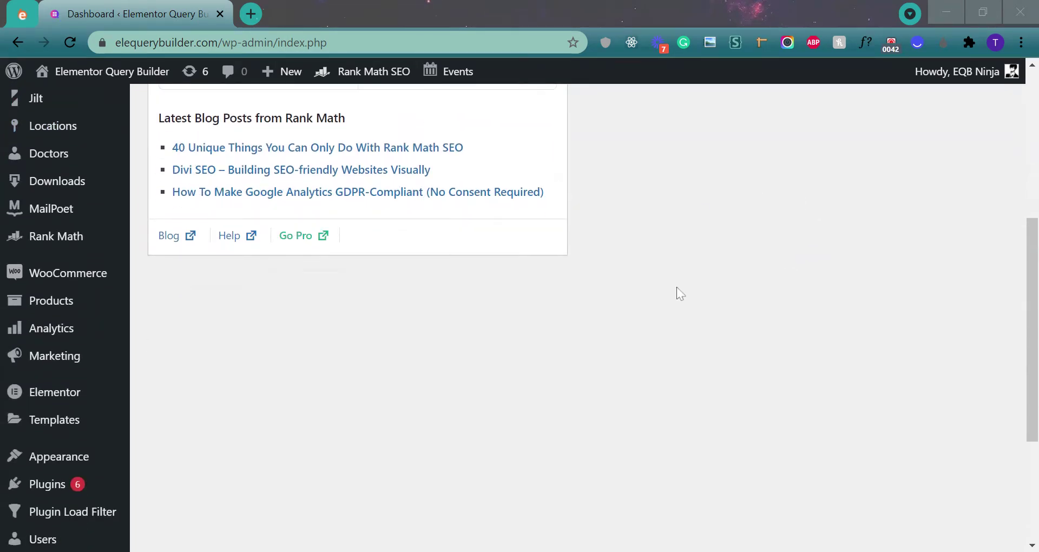
{"action": "scroll", "coordinate": [363, 344], "scroll_direction": "down", "scroll_amount": 2}
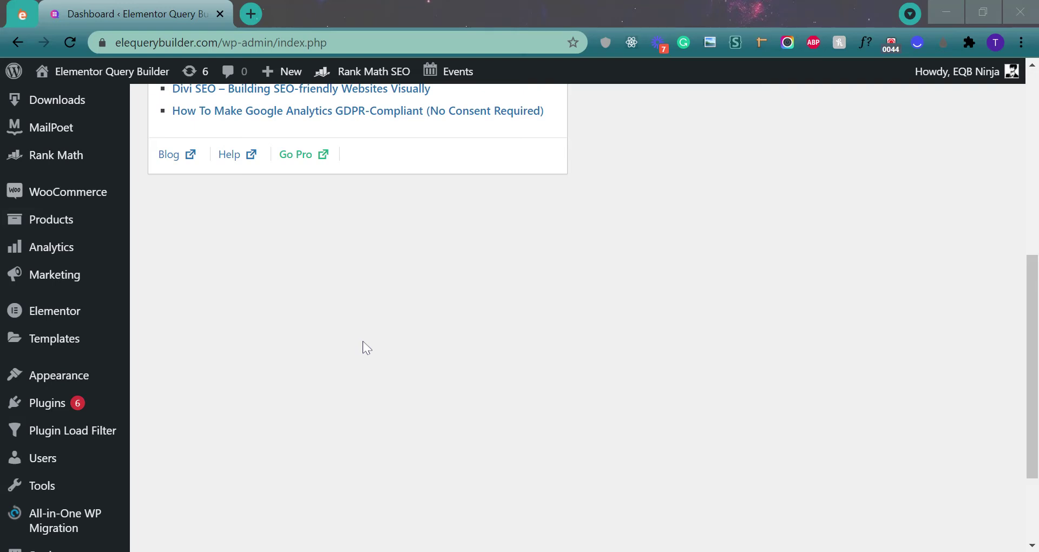
{"action": "scroll", "coordinate": [361, 345], "scroll_direction": "down", "scroll_amount": 3}
{"action": "scroll", "coordinate": [360, 345], "scroll_direction": "down", "scroll_amount": 2}
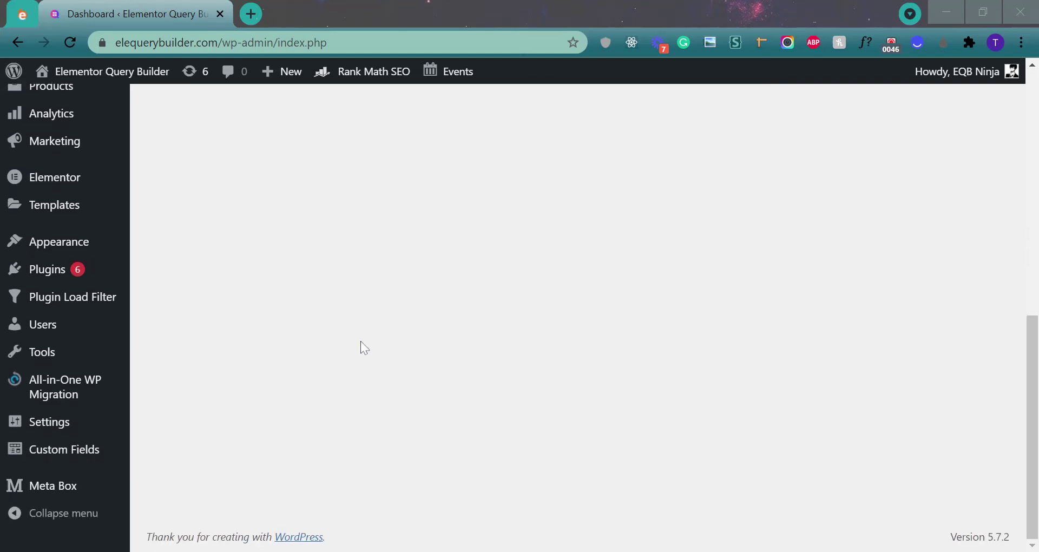
{"action": "left_click", "coordinate": [71, 460]}
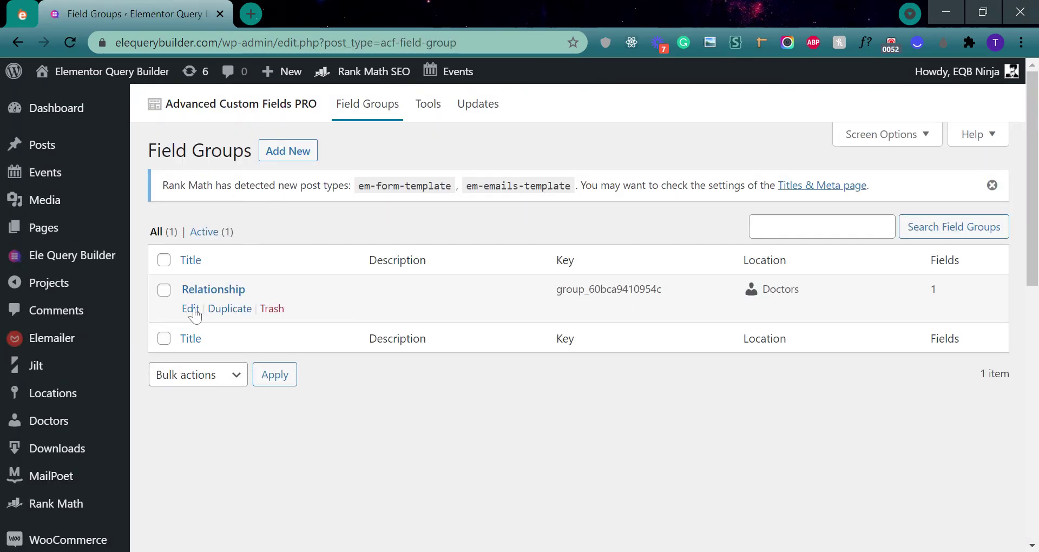
{"action": "left_click", "coordinate": [190, 308]}
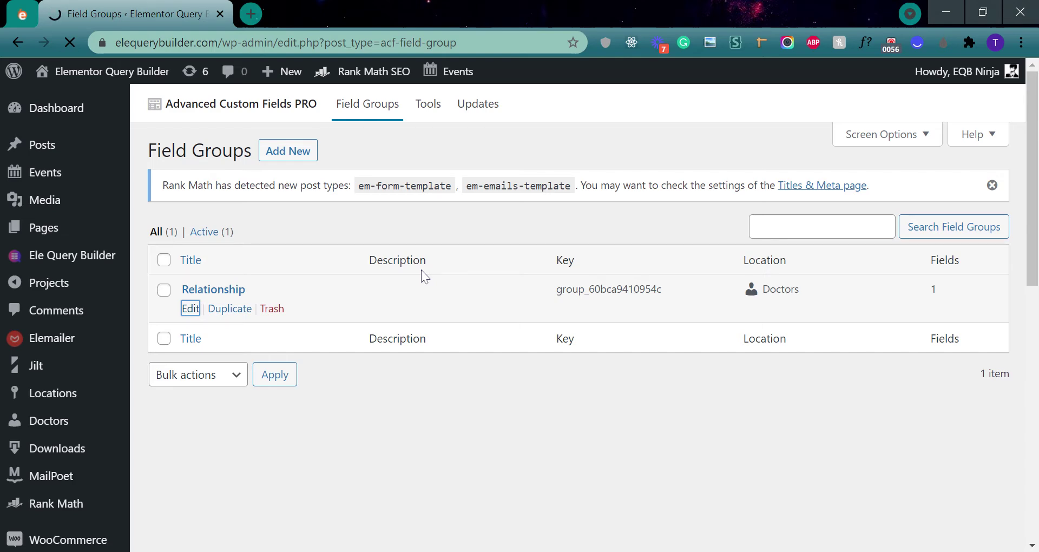
Expand the Doctors' Location field and select its field name 'location'.
{"action": "scroll", "coordinate": [424, 276], "scroll_direction": "down", "scroll_amount": 3}
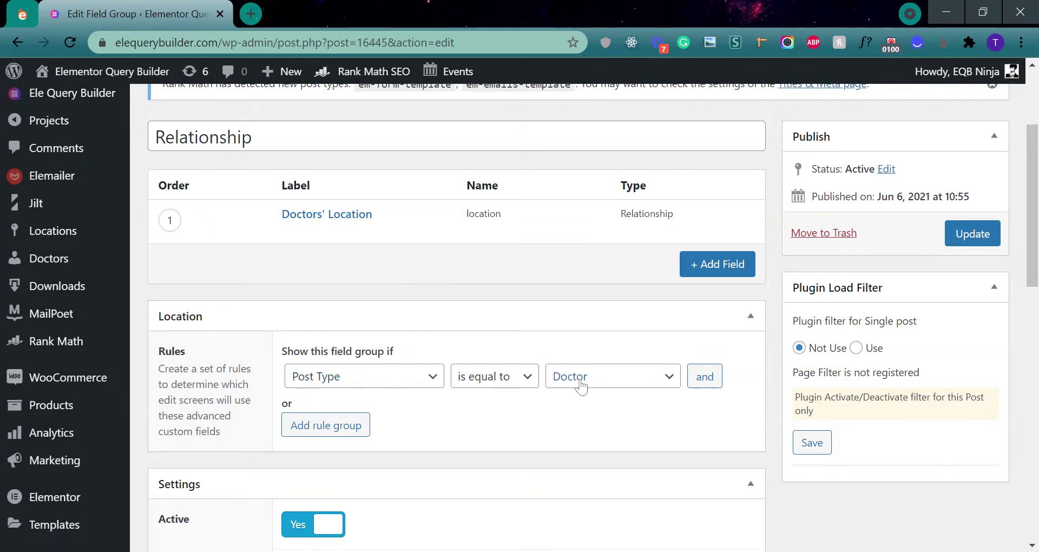
{"action": "mouse_move", "coordinate": [326, 214]}
{"action": "left_click", "coordinate": [288, 232]}
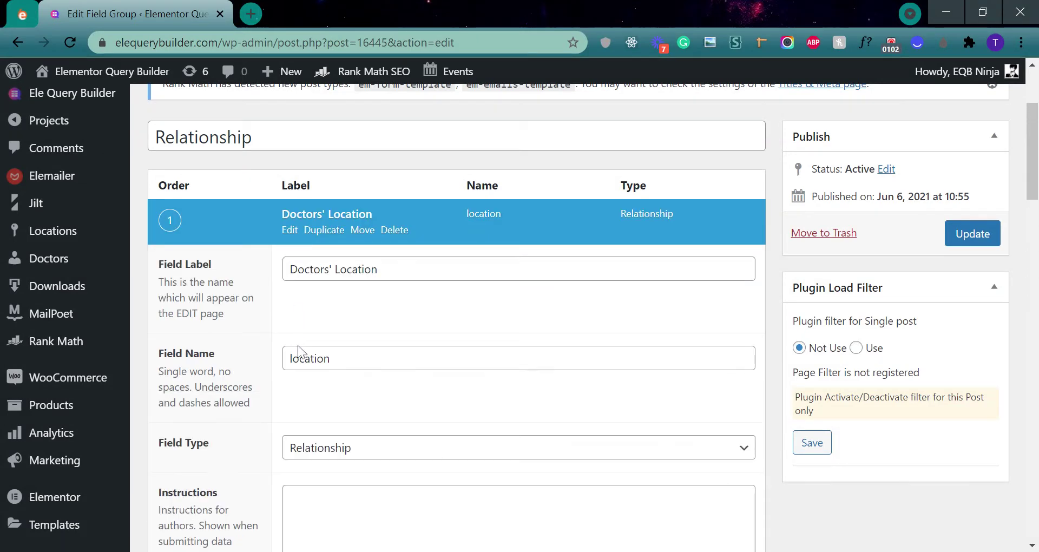
{"action": "scroll", "coordinate": [227, 378], "scroll_direction": "down", "scroll_amount": 2}
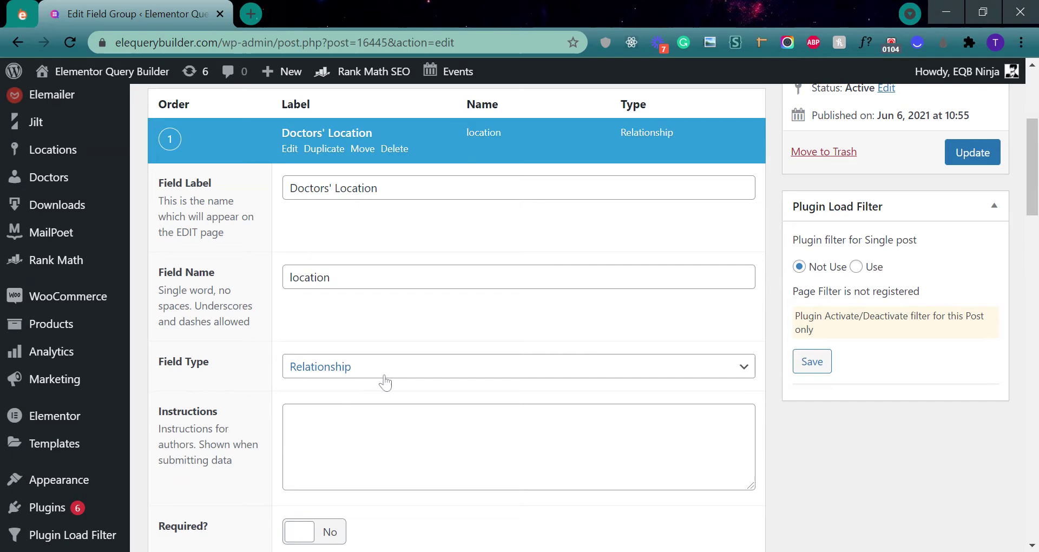
{"action": "left_click", "coordinate": [387, 277]}
{"action": "key", "text": "ctrl+a"}
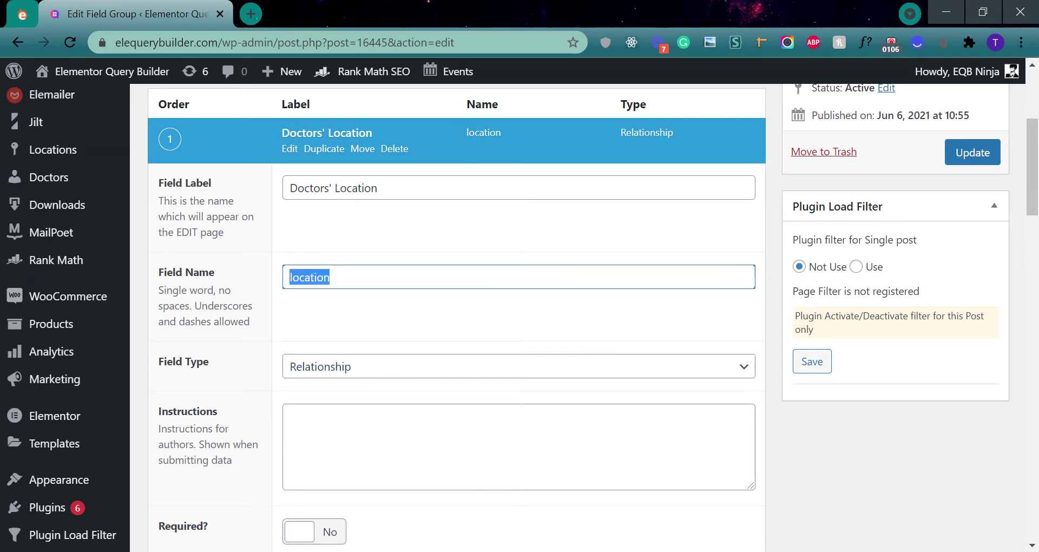
{"action": "scroll", "coordinate": [263, 323], "scroll_direction": "down", "scroll_amount": 5}
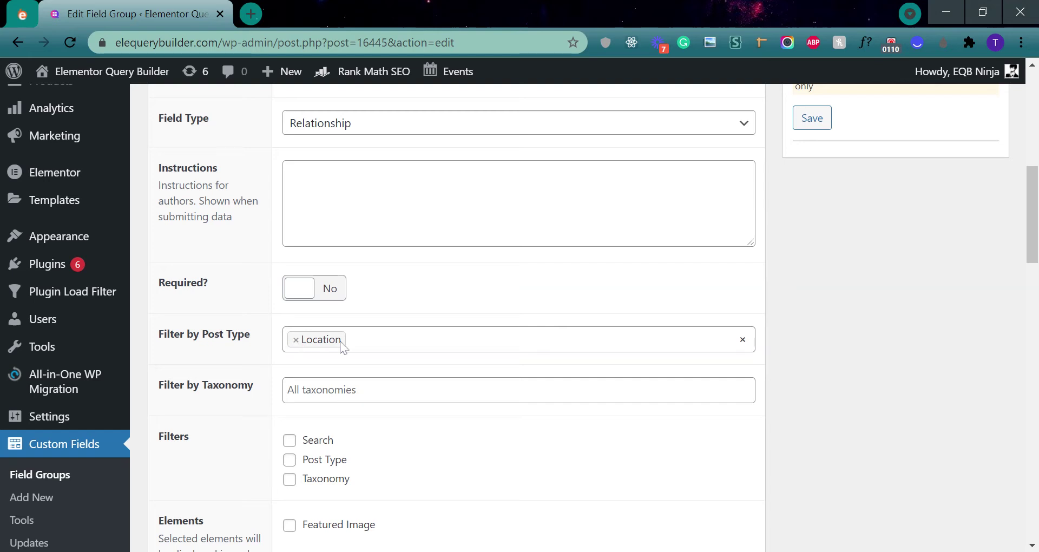
{"action": "scroll", "coordinate": [342, 347], "scroll_direction": "up", "scroll_amount": 3}
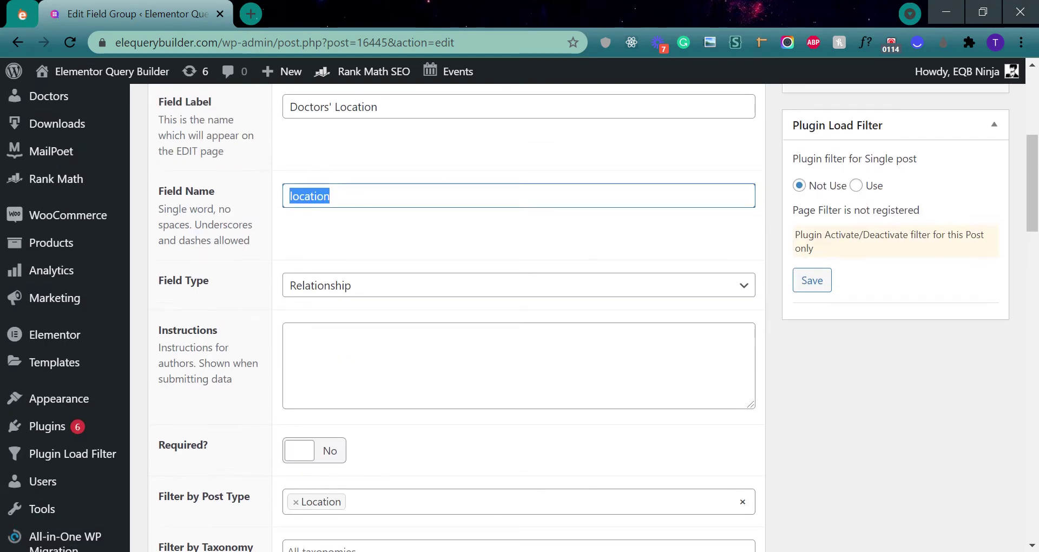
{"action": "scroll", "coordinate": [456, 318], "scroll_direction": "up", "scroll_amount": 1}
{"action": "scroll", "coordinate": [341, 347], "scroll_direction": "down", "scroll_amount": 1}
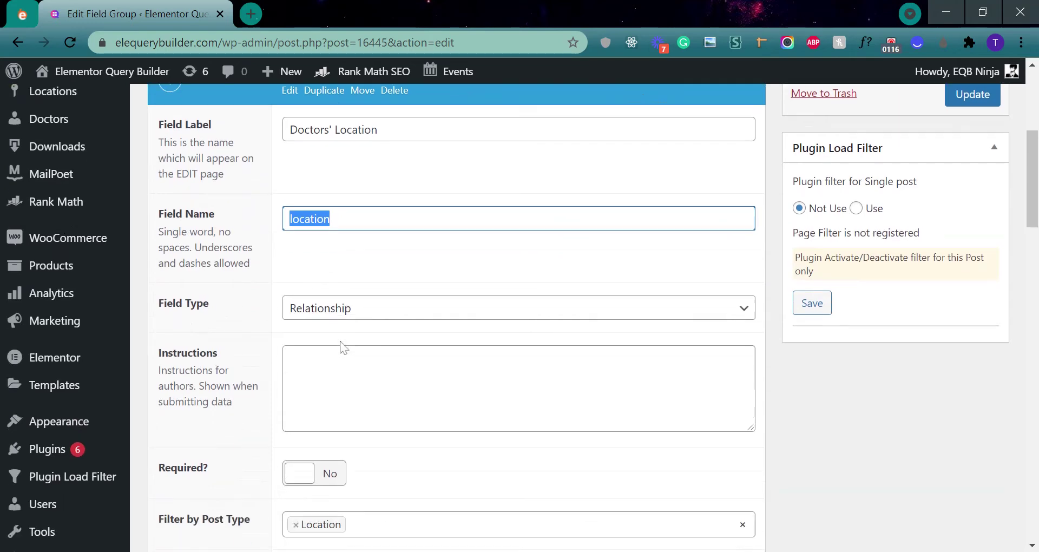
{"action": "scroll", "coordinate": [328, 464], "scroll_direction": "down", "scroll_amount": 2}
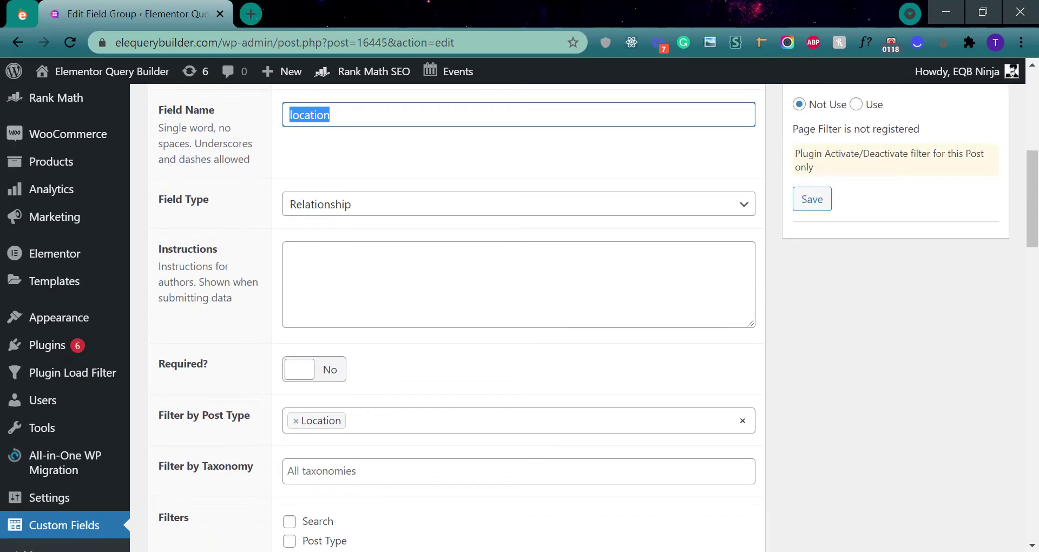
{"action": "scroll", "coordinate": [456, 318], "scroll_direction": "up", "scroll_amount": 3}
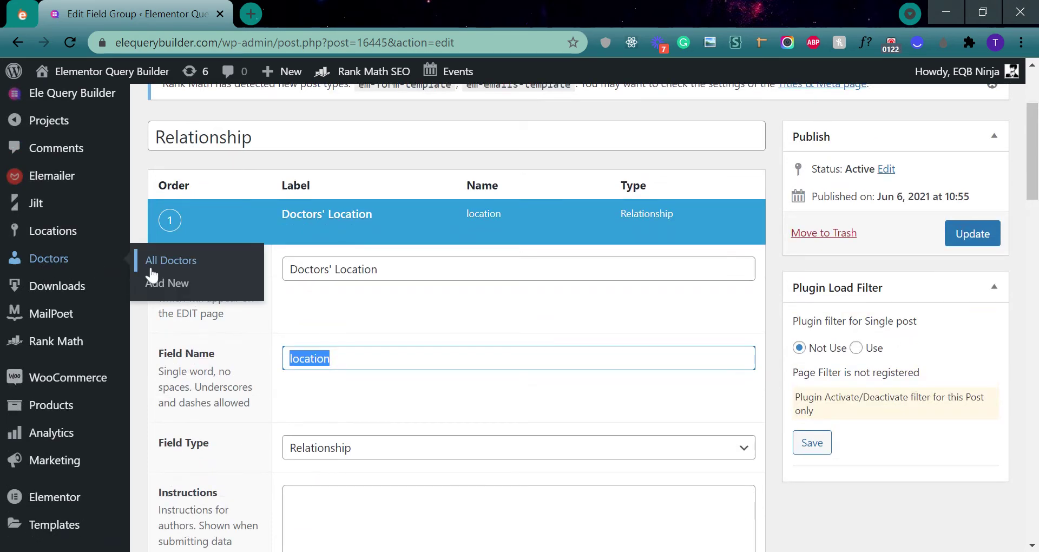
Check Doctor 3's locations by removing and re-adding Sydney, then return to All Doctors.
{"action": "left_click", "coordinate": [151, 269]}
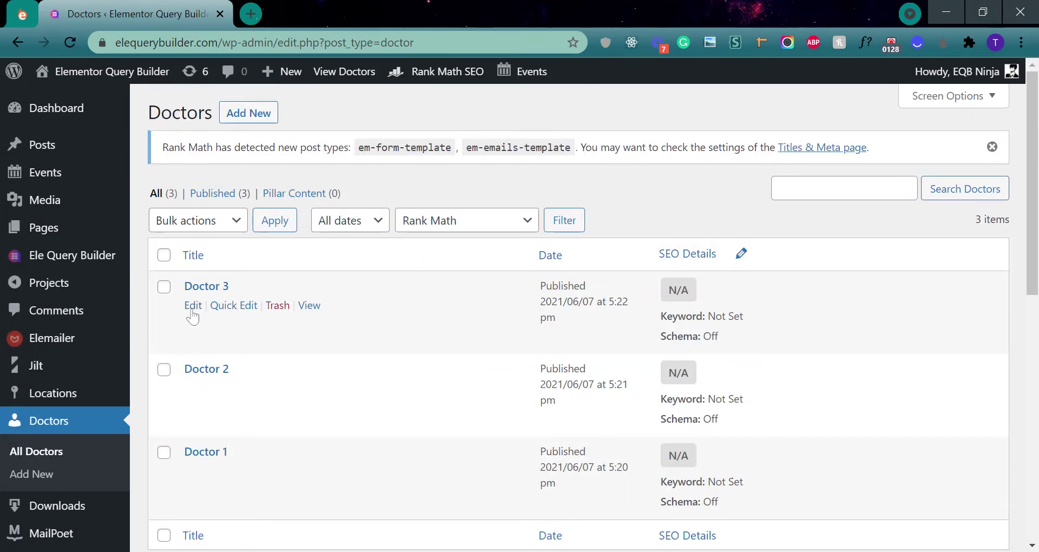
{"action": "left_click", "coordinate": [192, 308]}
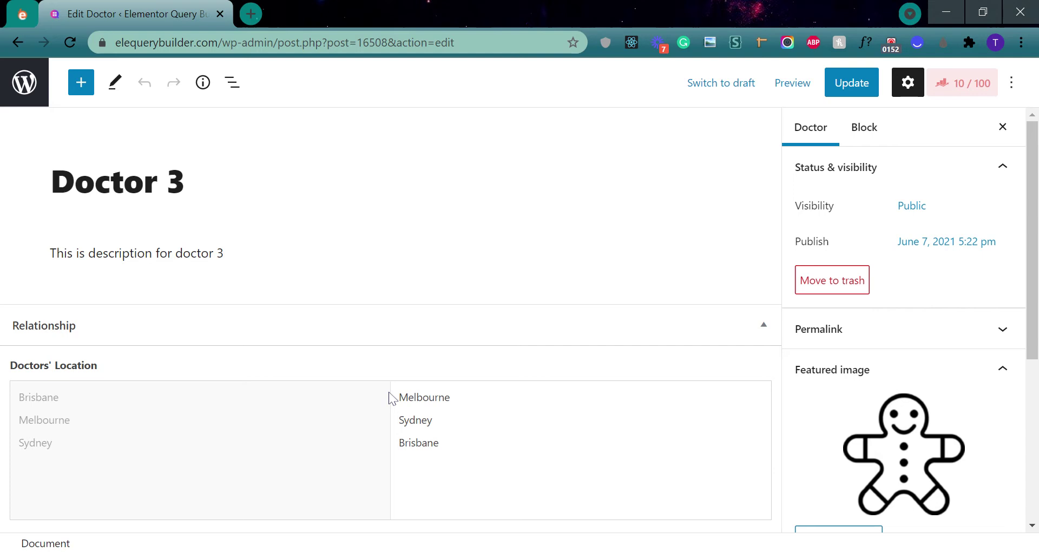
{"action": "mouse_move", "coordinate": [568, 420]}
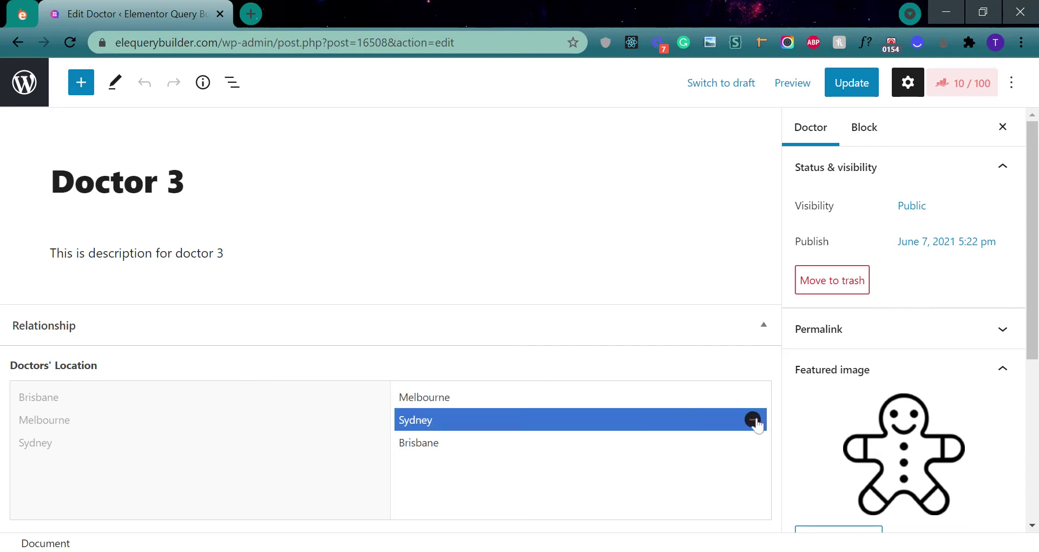
{"action": "left_click", "coordinate": [752, 420]}
{"action": "left_click", "coordinate": [36, 443]}
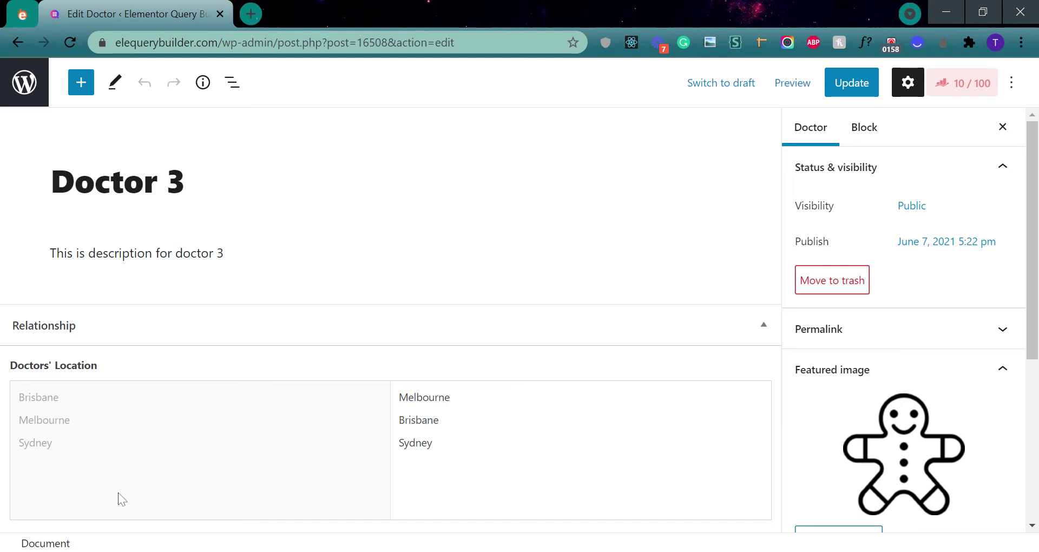
{"action": "left_click", "coordinate": [25, 42]}
{"action": "mouse_move", "coordinate": [244, 313]}
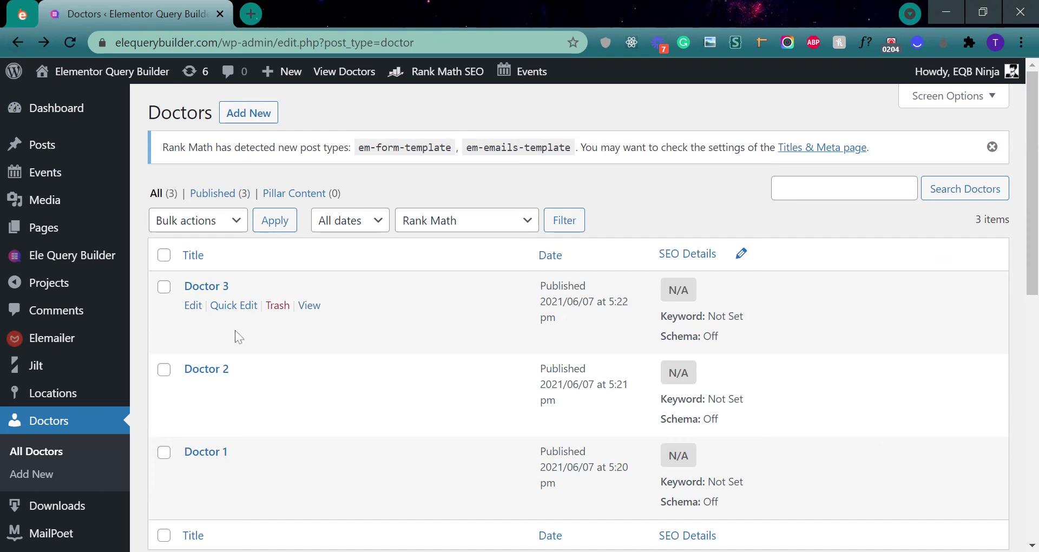
Show the Locations list, then open the Elementor Theme Builder in a new tab.
{"action": "left_click", "coordinate": [70, 390]}
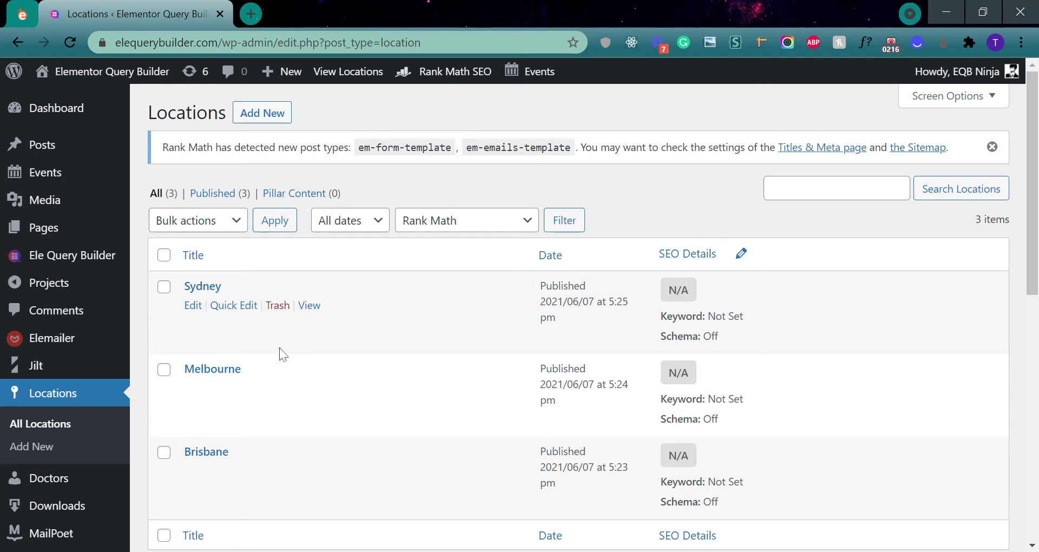
{"action": "scroll", "coordinate": [280, 354], "scroll_direction": "down", "scroll_amount": 2}
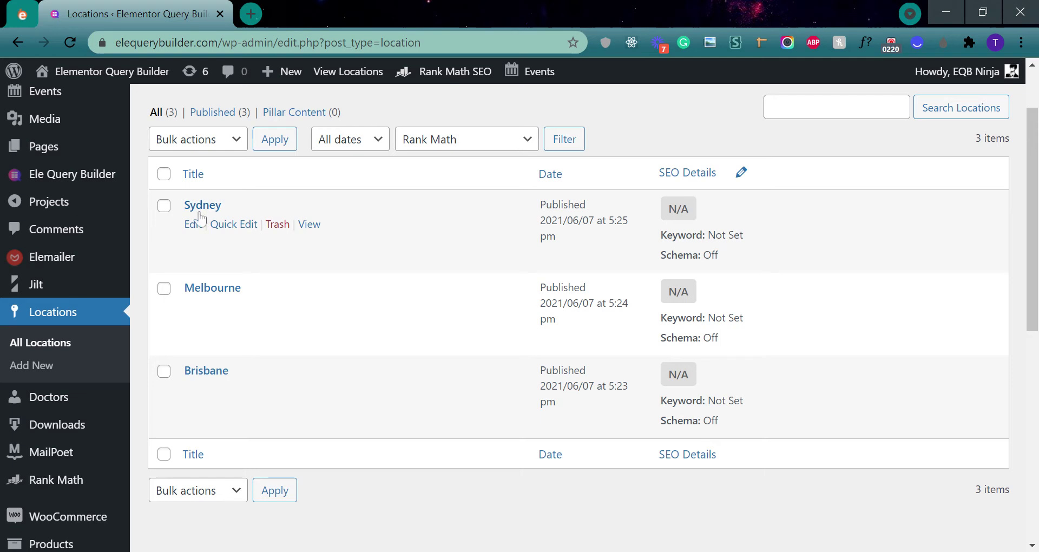
{"action": "mouse_move", "coordinate": [324, 471]}
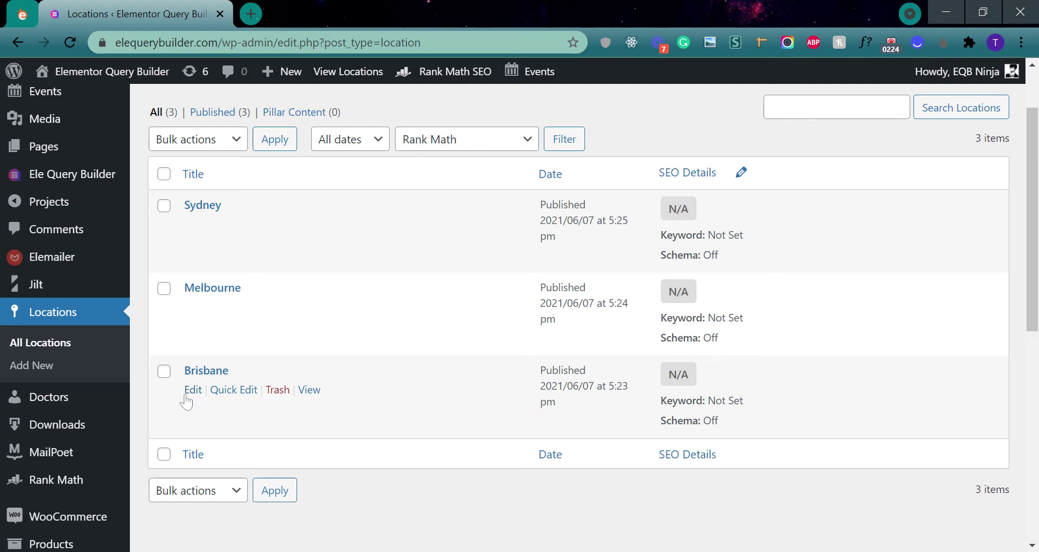
{"action": "scroll", "coordinate": [5, 344], "scroll_direction": "down", "scroll_amount": 3}
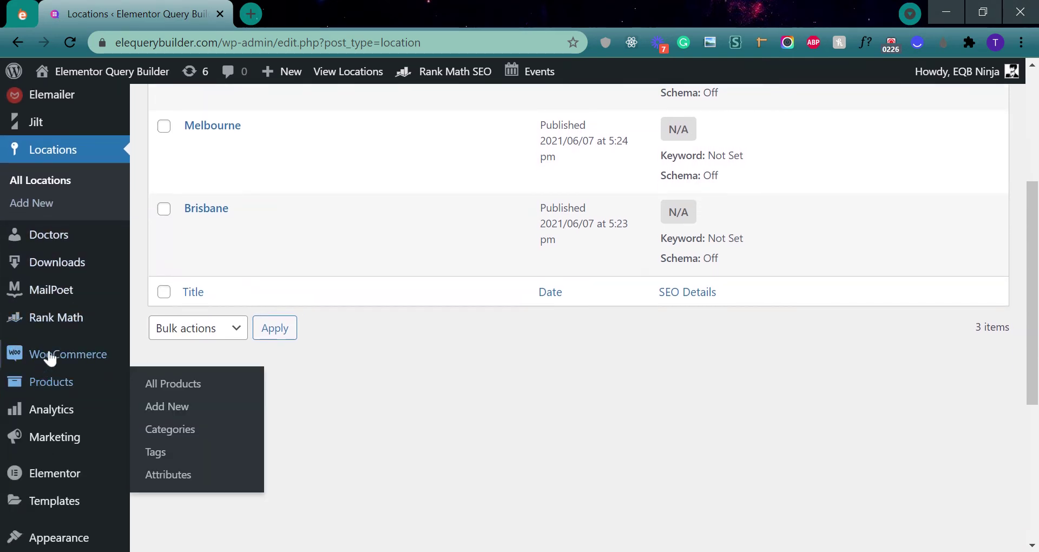
{"action": "scroll", "coordinate": [46, 398], "scroll_direction": "down", "scroll_amount": 3}
{"action": "mouse_move", "coordinate": [54, 338]}
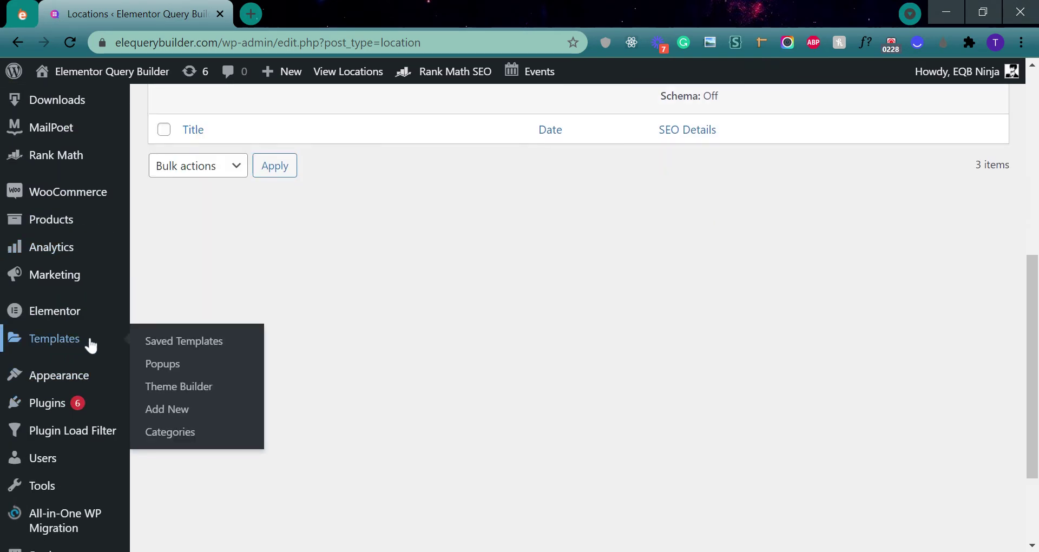
{"action": "middle_click", "coordinate": [168, 387]}
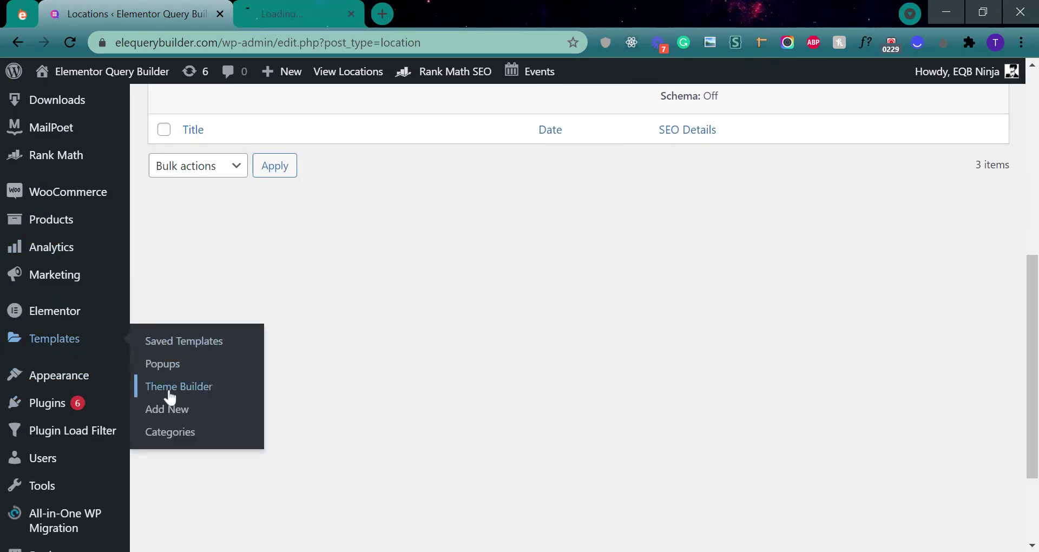
Edit the Location template with Elementor from the Theme Builder list.
{"action": "left_click", "coordinate": [330, 9]}
{"action": "scroll", "coordinate": [293, 239], "scroll_direction": "down", "scroll_amount": 3}
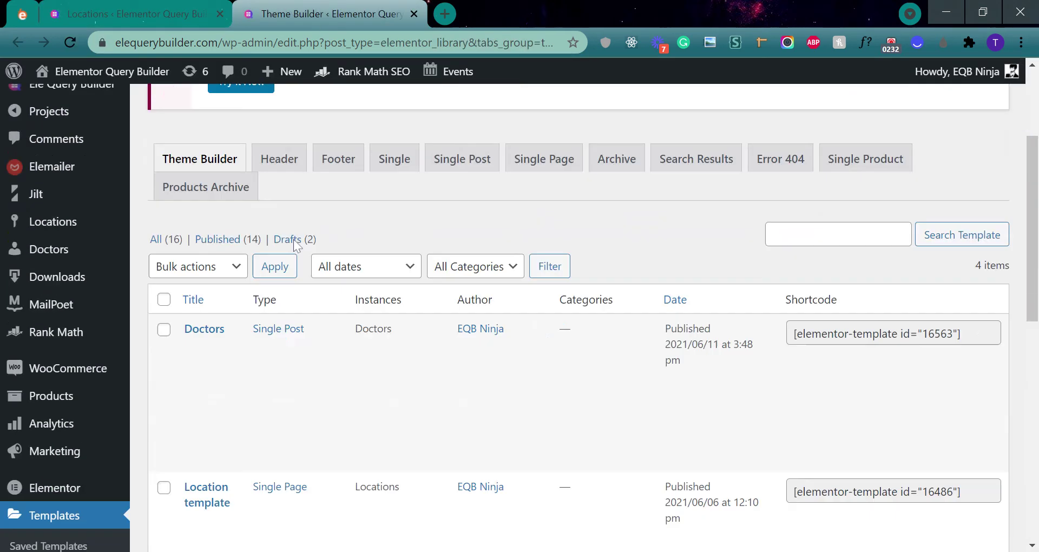
{"action": "scroll", "coordinate": [294, 239], "scroll_direction": "down", "scroll_amount": 3}
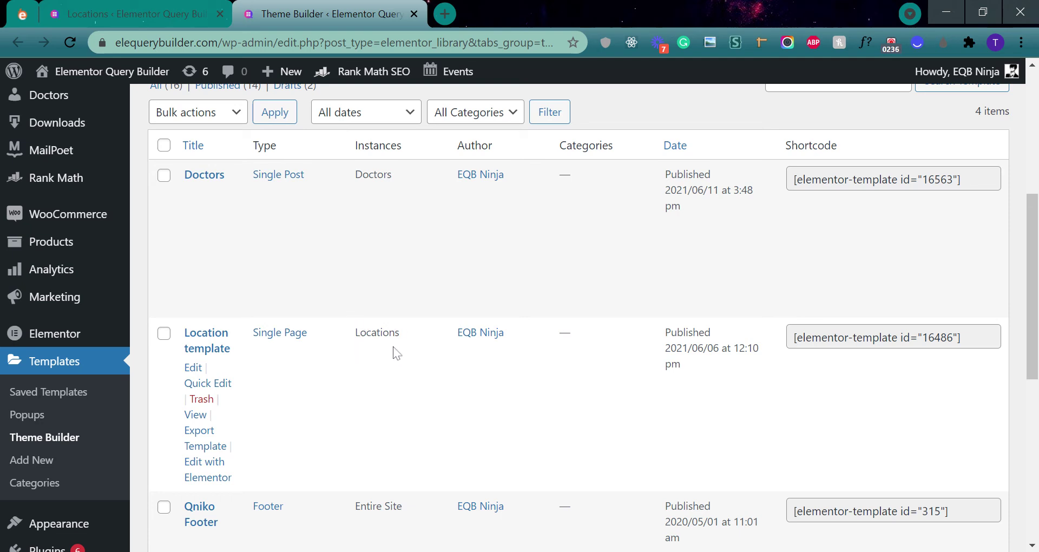
{"action": "left_click", "coordinate": [206, 473]}
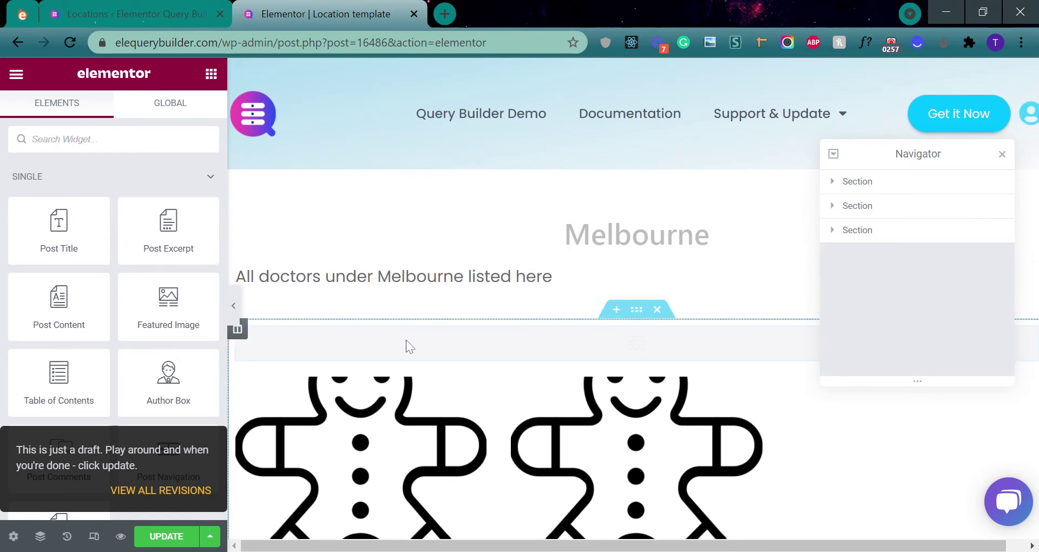
Select the doctors Query Builder widget and expand its 'location' custom-field filter.
{"action": "left_click", "coordinate": [409, 346]}
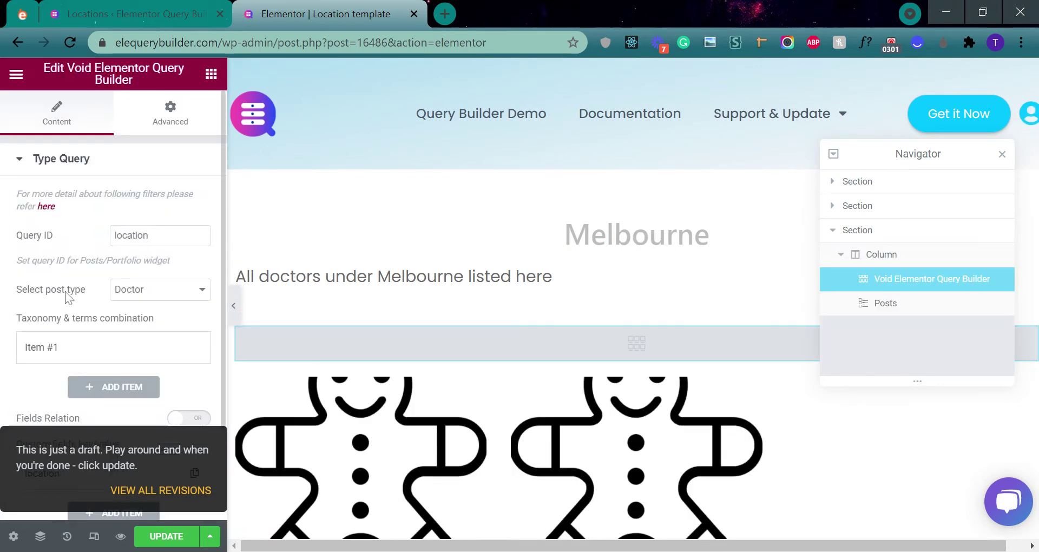
{"action": "scroll", "coordinate": [67, 298], "scroll_direction": "down", "scroll_amount": 2}
{"action": "left_click", "coordinate": [46, 360]}
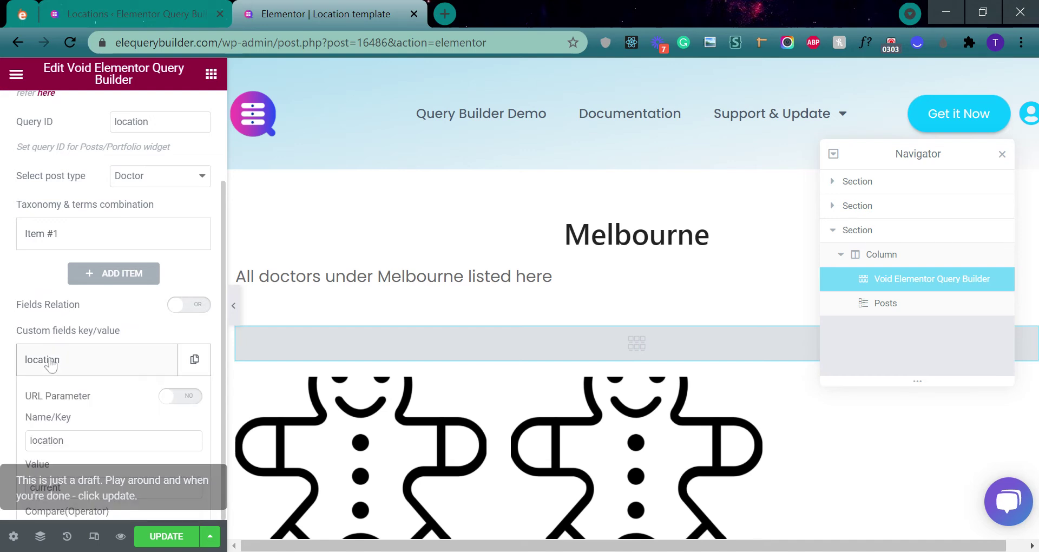
{"action": "scroll", "coordinate": [48, 336], "scroll_direction": "down", "scroll_amount": 2}
{"action": "left_click_drag", "start_coordinate": [65, 319], "coordinate": [19, 319]}
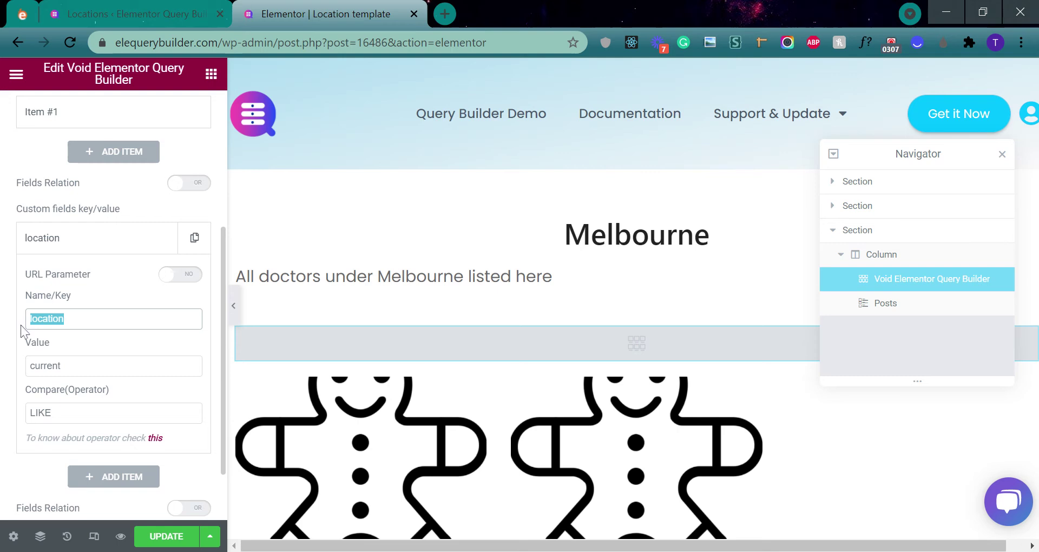
Inspect the filter's value 'current' and LIKE comparison, then return to the Locations list.
{"action": "left_click", "coordinate": [61, 366]}
{"action": "left_click_drag", "start_coordinate": [60, 365], "coordinate": [23, 367]}
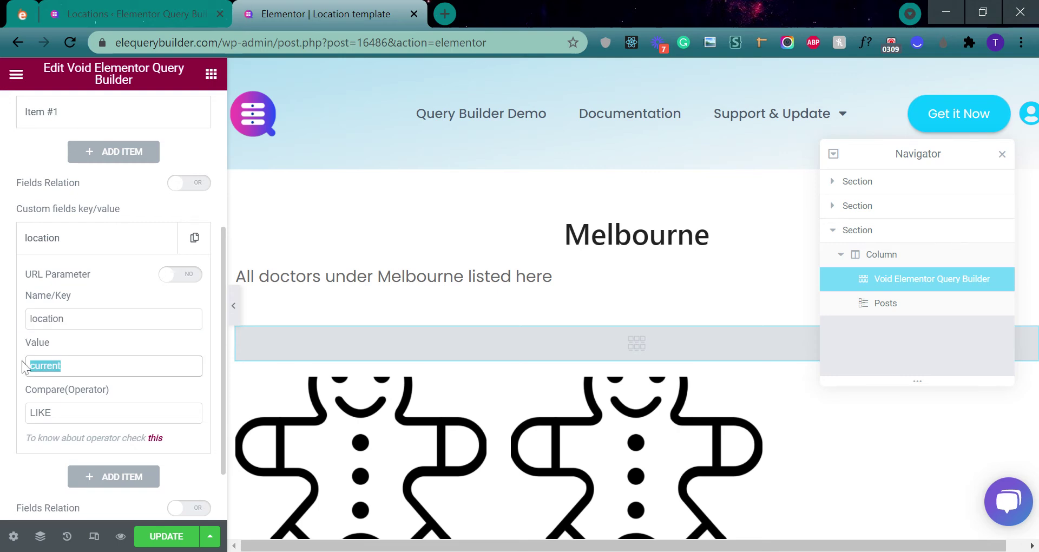
{"action": "key", "text": "ctrl+c"}
{"action": "key", "text": "End"}
{"action": "left_click_drag", "start_coordinate": [61, 365], "coordinate": [24, 366]}
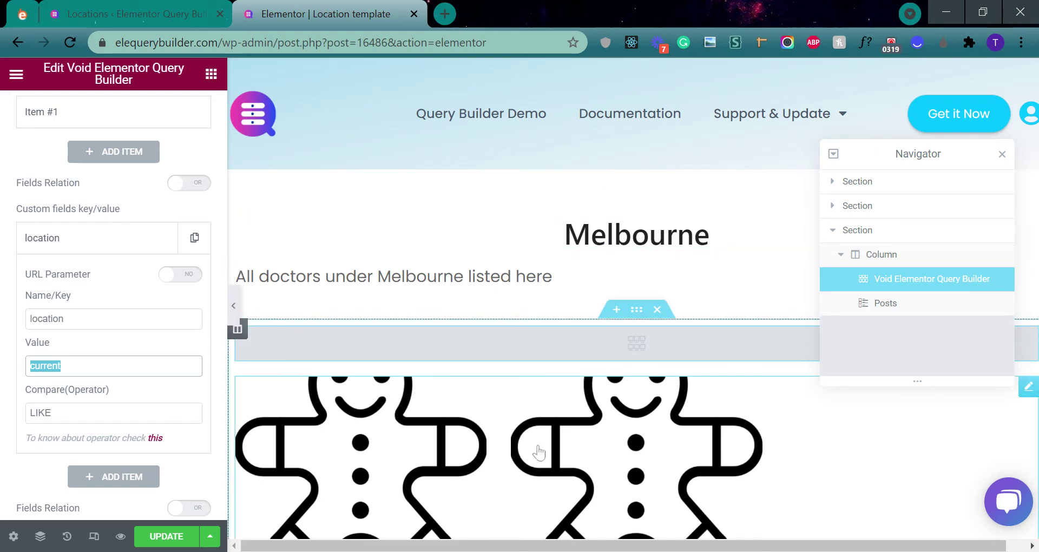
{"action": "scroll", "coordinate": [457, 360], "scroll_direction": "up", "scroll_amount": 3}
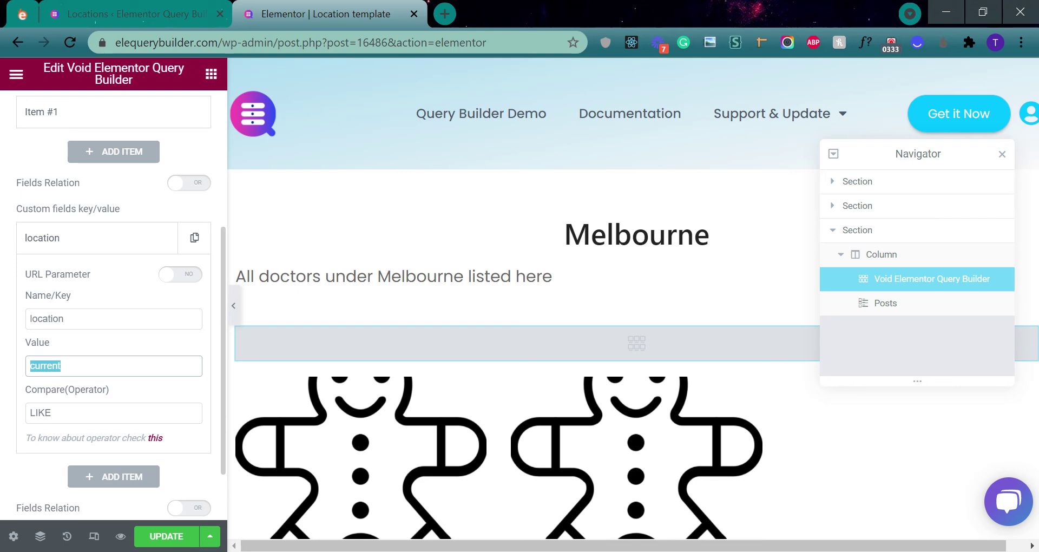
{"action": "key", "text": "End"}
{"action": "key", "text": "Tab"}
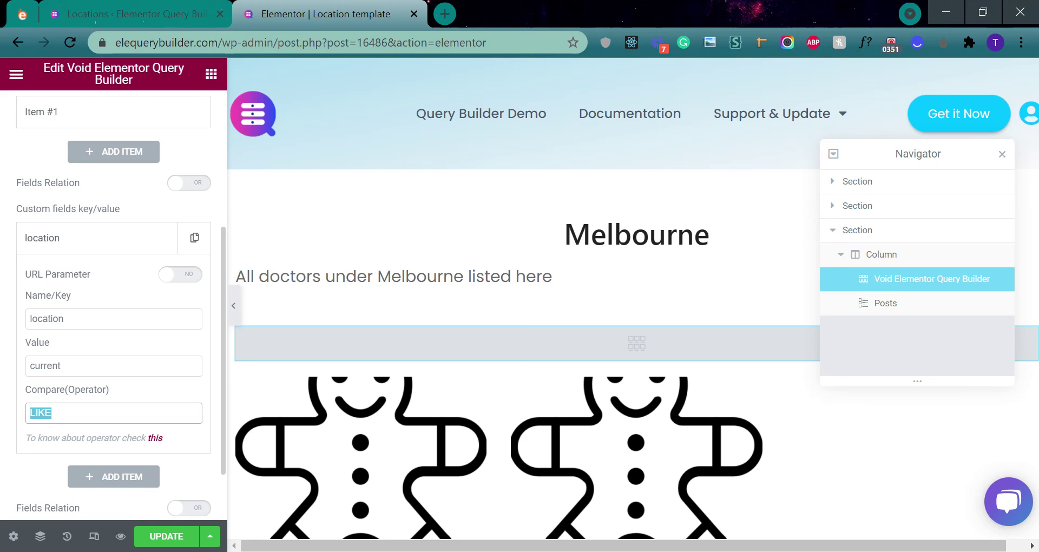
{"action": "left_click", "coordinate": [142, 12]}
After viewing the Sydney page with Doctor 3 and Doctor 2, open All Doctors.
{"action": "scroll", "coordinate": [189, 234], "scroll_direction": "up", "scroll_amount": 3}
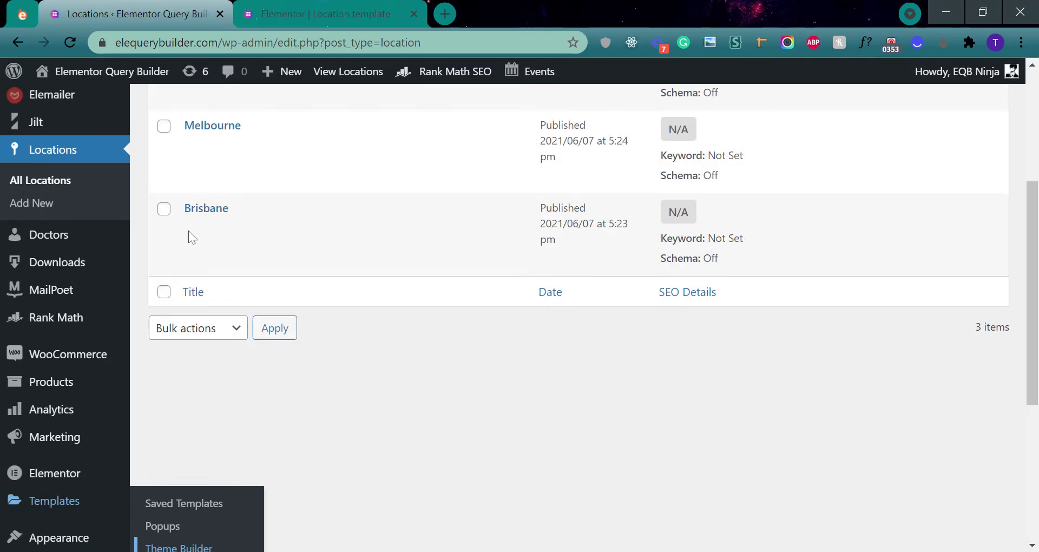
{"action": "scroll", "coordinate": [189, 234], "scroll_direction": "up", "scroll_amount": 5}
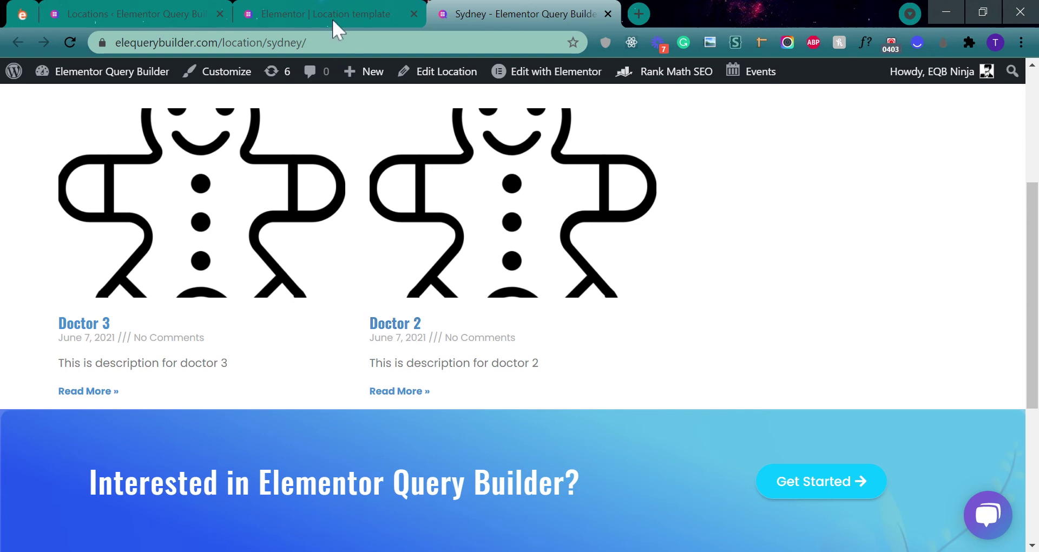
{"action": "left_click", "coordinate": [208, 11]}
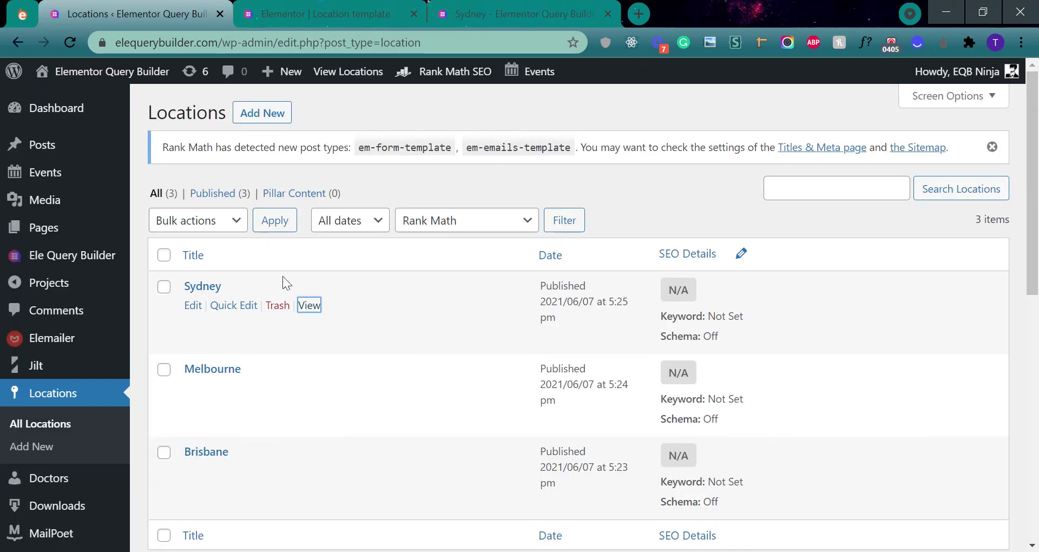
{"action": "scroll", "coordinate": [280, 295], "scroll_direction": "down", "scroll_amount": 3}
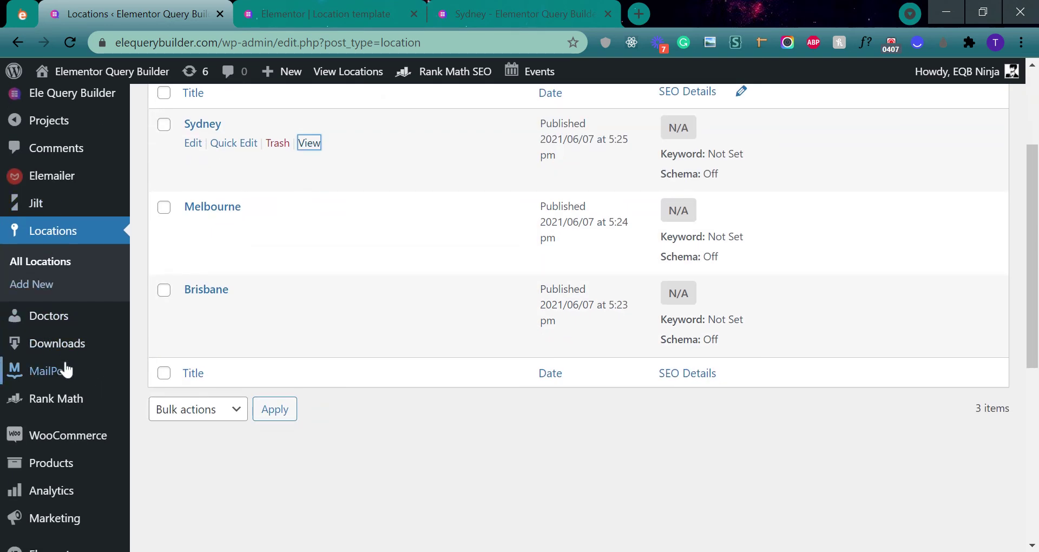
{"action": "left_click", "coordinate": [160, 324]}
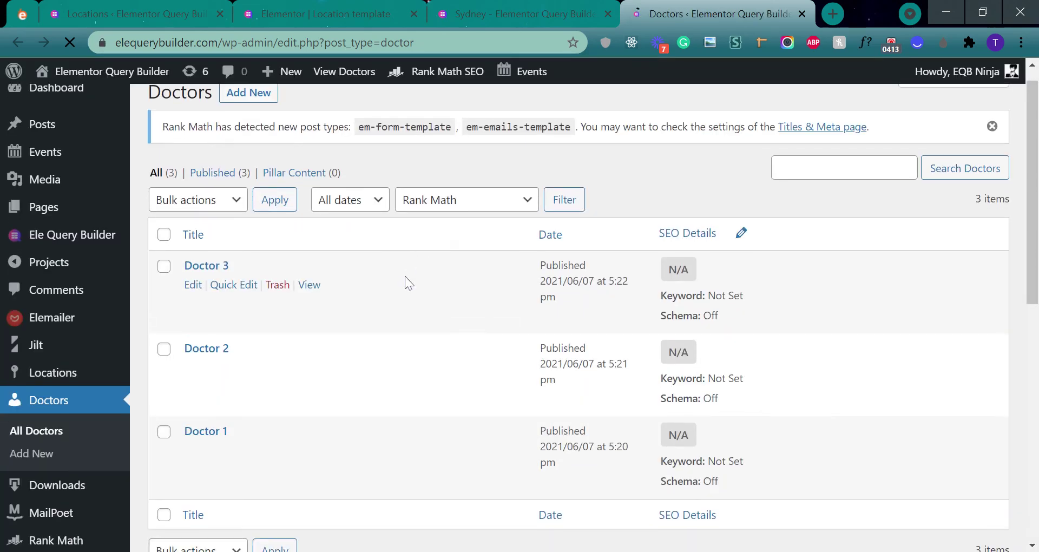
{"action": "scroll", "coordinate": [406, 280], "scroll_direction": "down", "scroll_amount": 3}
Link Doctor 1 to Sydney alongside Brisbane and Melbourne, and update it.
{"action": "left_click", "coordinate": [193, 307]}
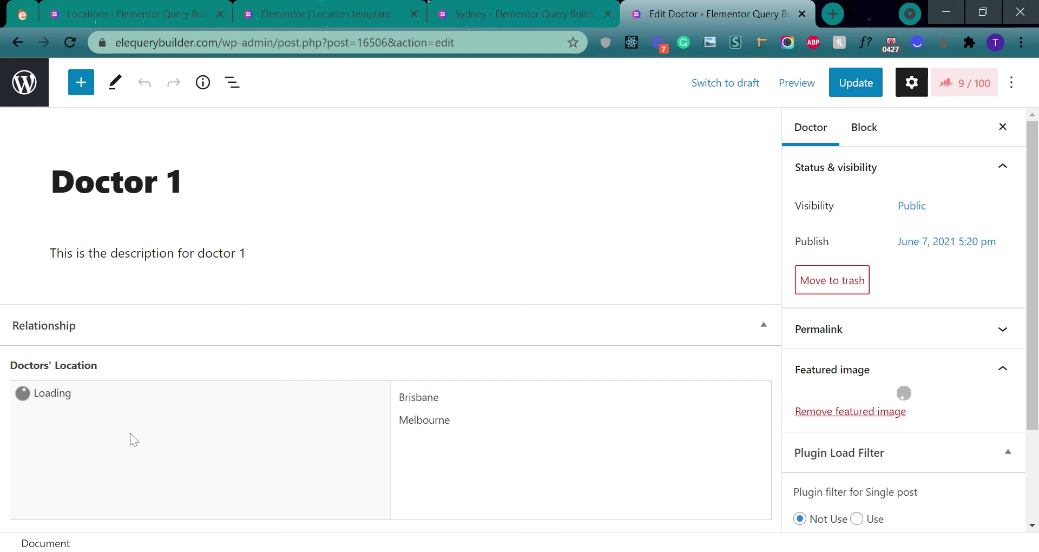
{"action": "left_click", "coordinate": [69, 447]}
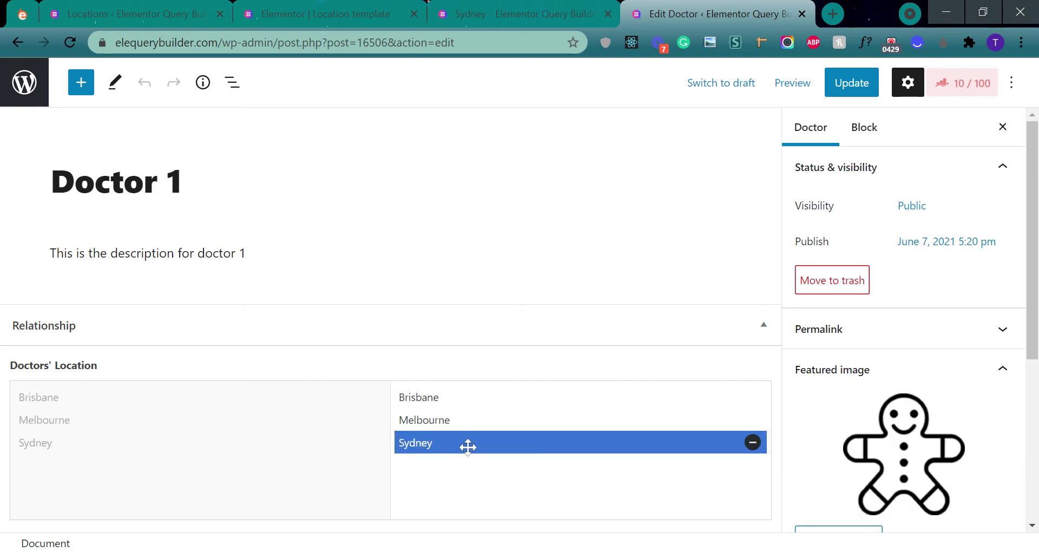
{"action": "left_click", "coordinate": [852, 83]}
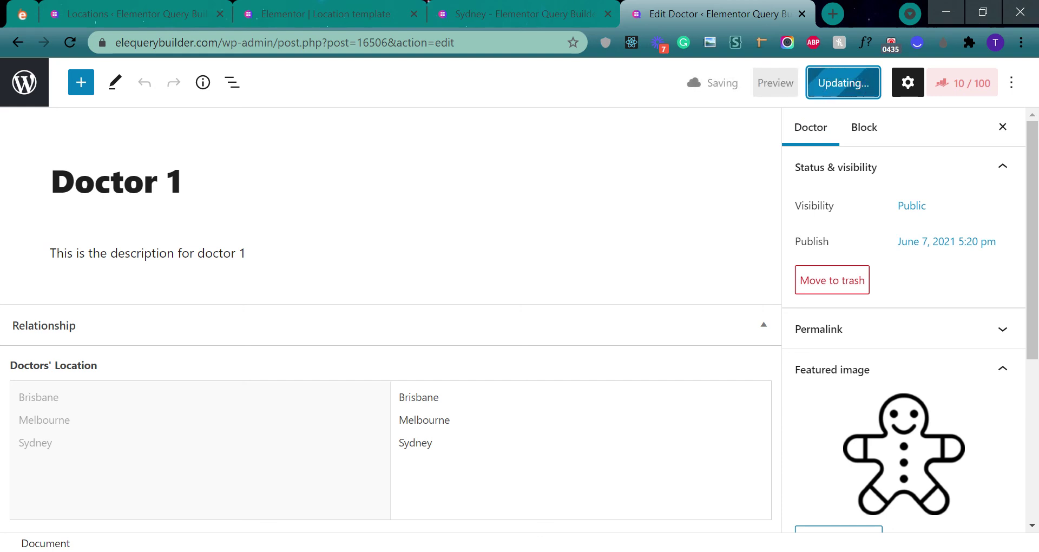
Refresh the Sydney page to confirm it lists Doctor 3, Doctor 2 and Doctor 1.
{"action": "left_click", "coordinate": [497, 11]}
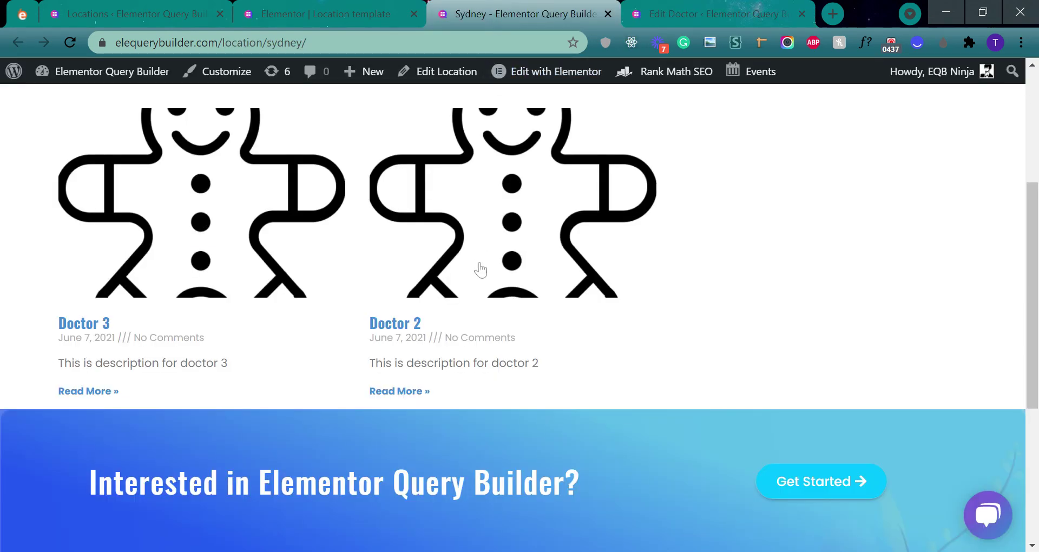
{"action": "key", "text": "F5"}
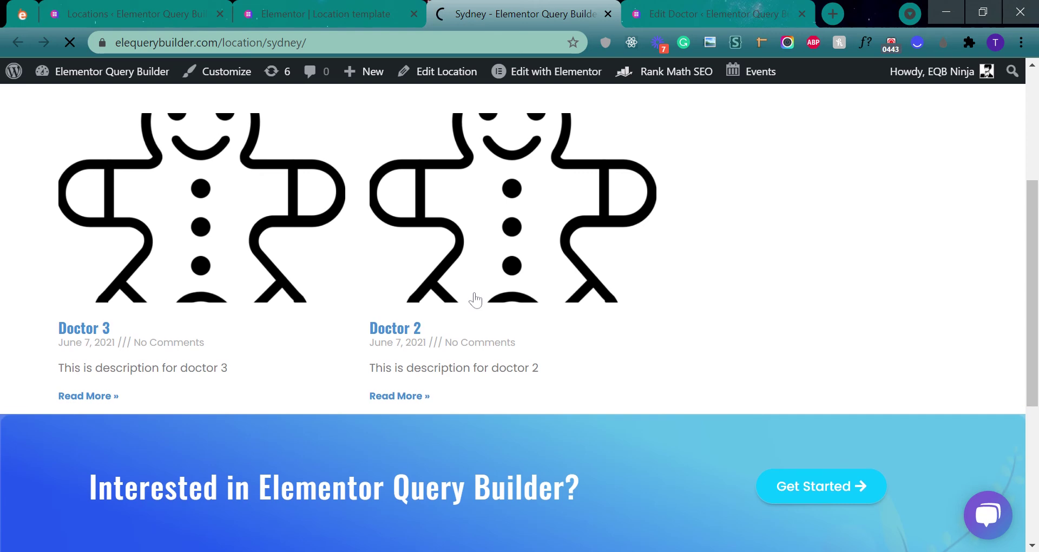
{"action": "scroll", "coordinate": [475, 299], "scroll_direction": "up", "scroll_amount": 3}
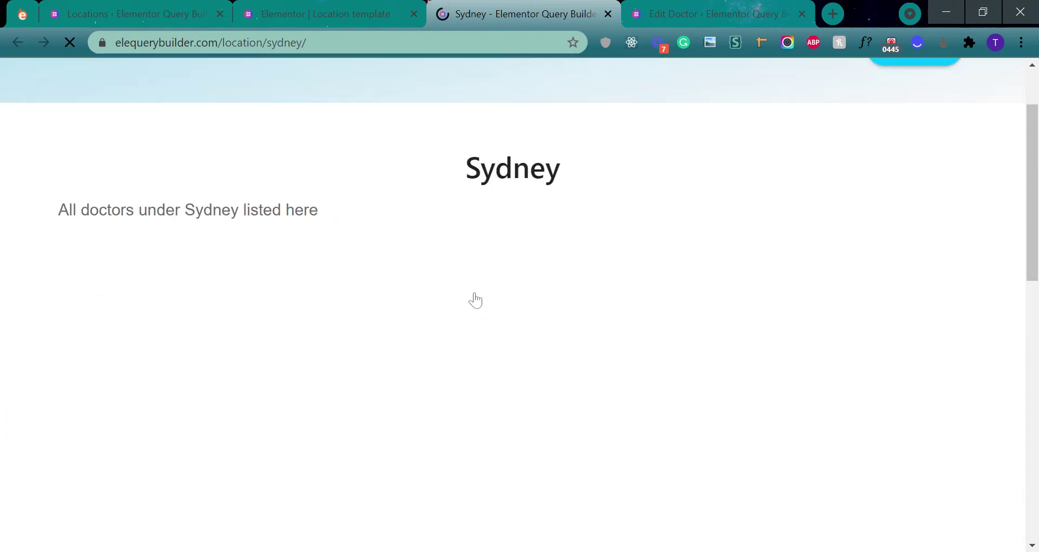
{"action": "scroll", "coordinate": [390, 322], "scroll_direction": "down", "scroll_amount": 3}
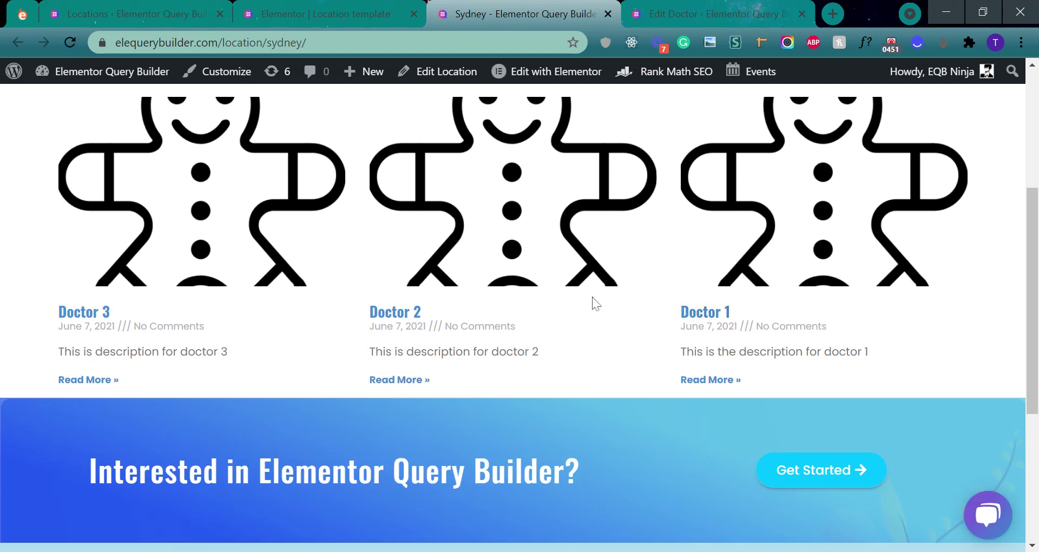
{"action": "scroll", "coordinate": [593, 303], "scroll_direction": "up", "scroll_amount": 1}
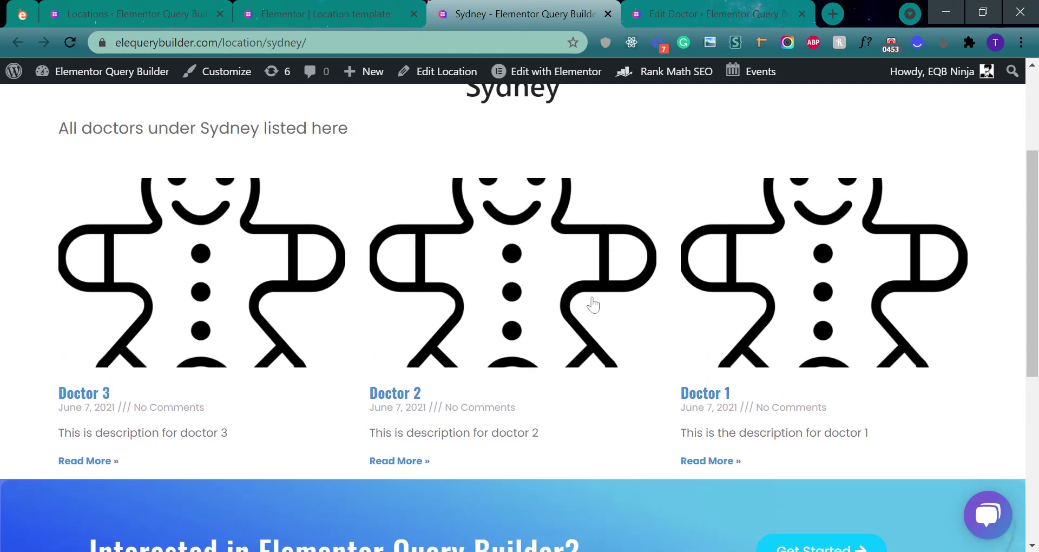